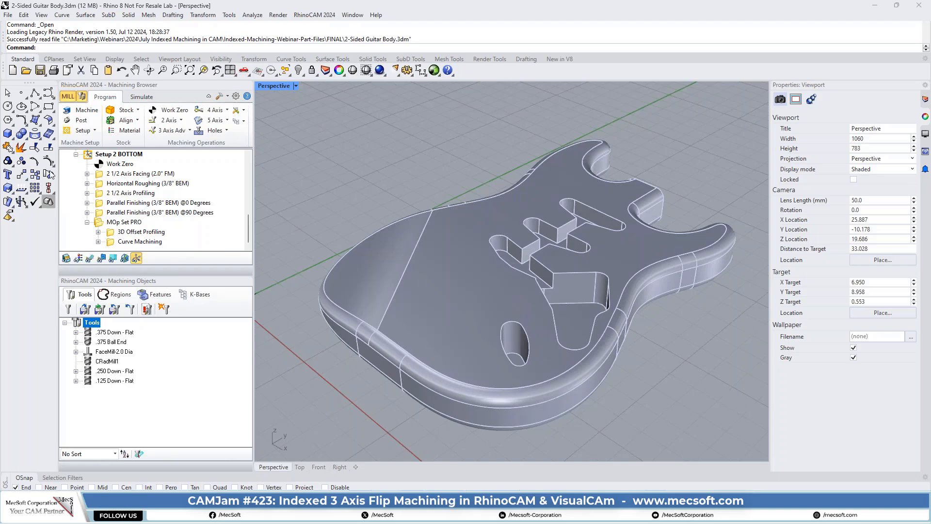
Step: Hide the Machining Objects browser and turn on toolpath display for the 2 1/2 Axis Facing operation in Setup 1 TOP
{"action": "left_click", "coordinate": [82, 97]}
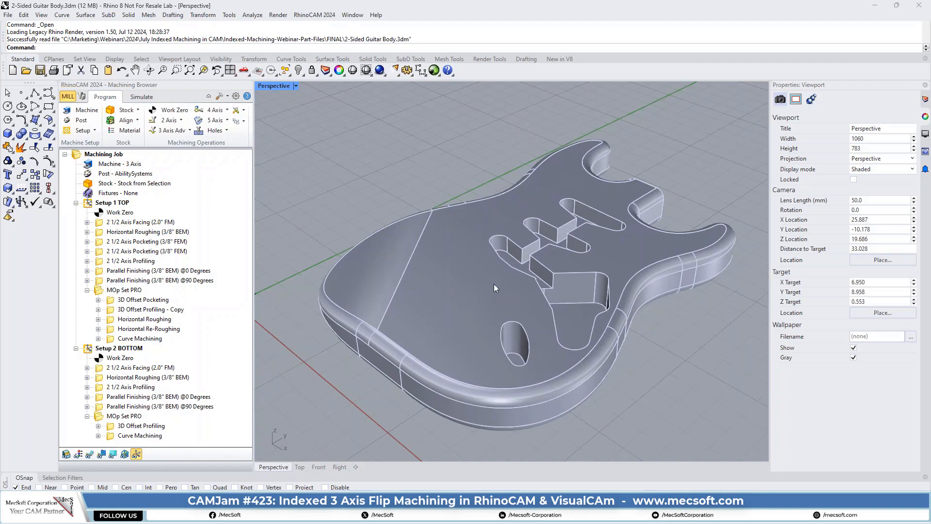
{"action": "left_click", "coordinate": [89, 204]}
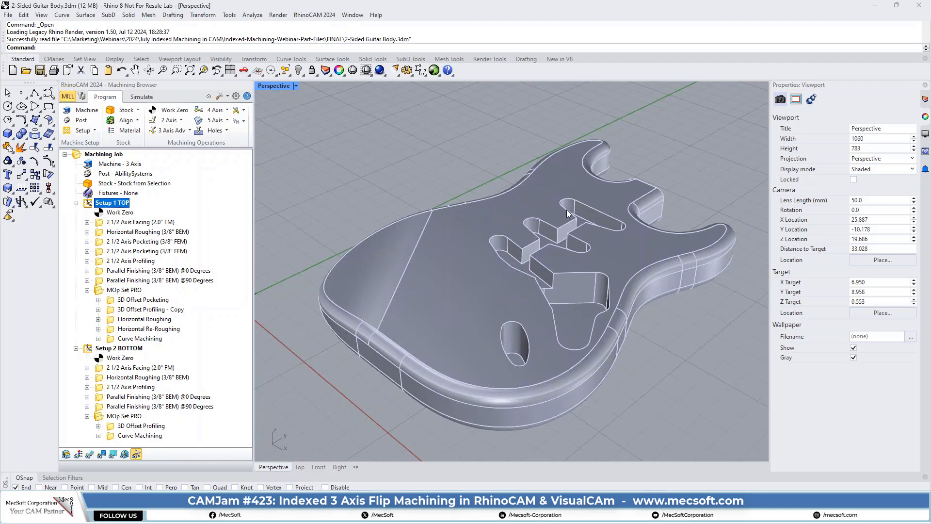
{"action": "left_click", "coordinate": [102, 223]}
{"action": "left_click", "coordinate": [89, 455]}
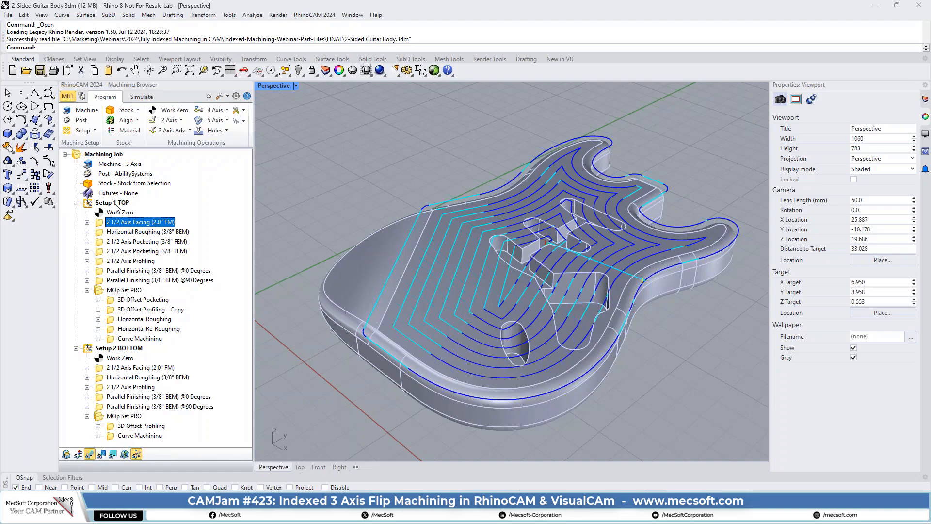
Step: Review the Setup 1 TOP toolpaths one by one, from Horizontal Roughing (3/8" BEM) through 3D Offset Pocketing in MOp Set PRO
{"action": "left_click", "coordinate": [120, 233]}
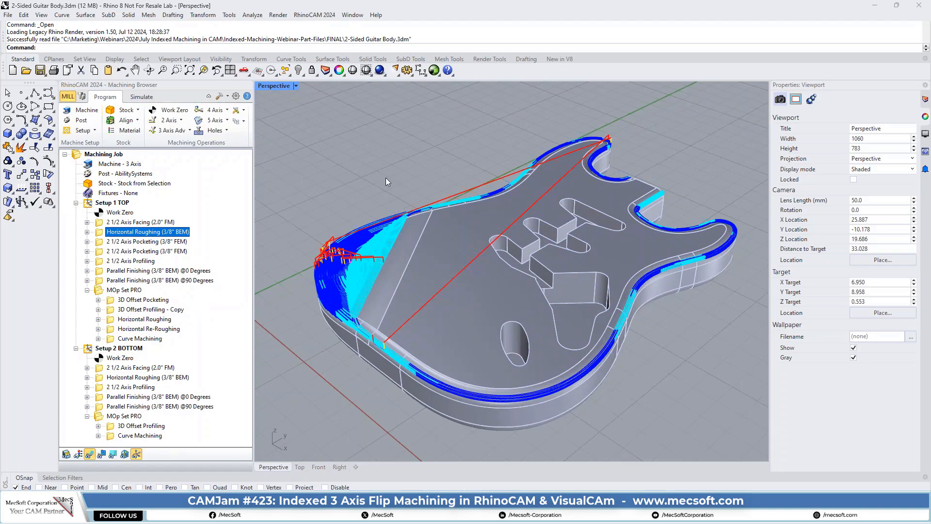
{"action": "left_click", "coordinate": [121, 244]}
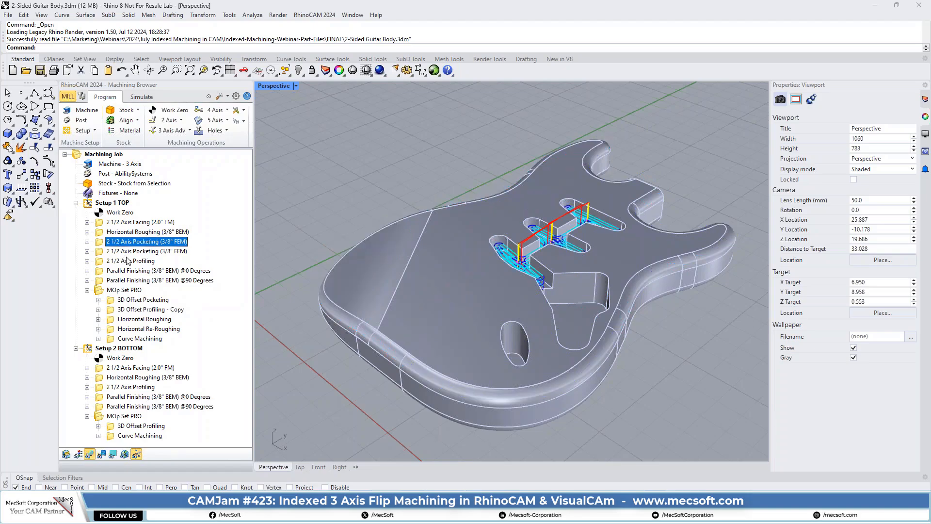
{"action": "left_click", "coordinate": [128, 252]}
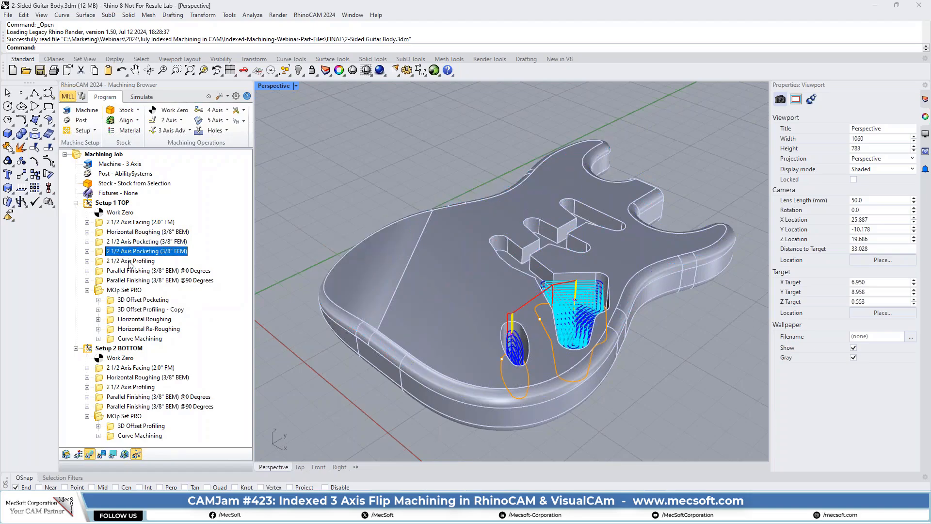
{"action": "left_click", "coordinate": [129, 261]}
{"action": "left_click", "coordinate": [142, 272]}
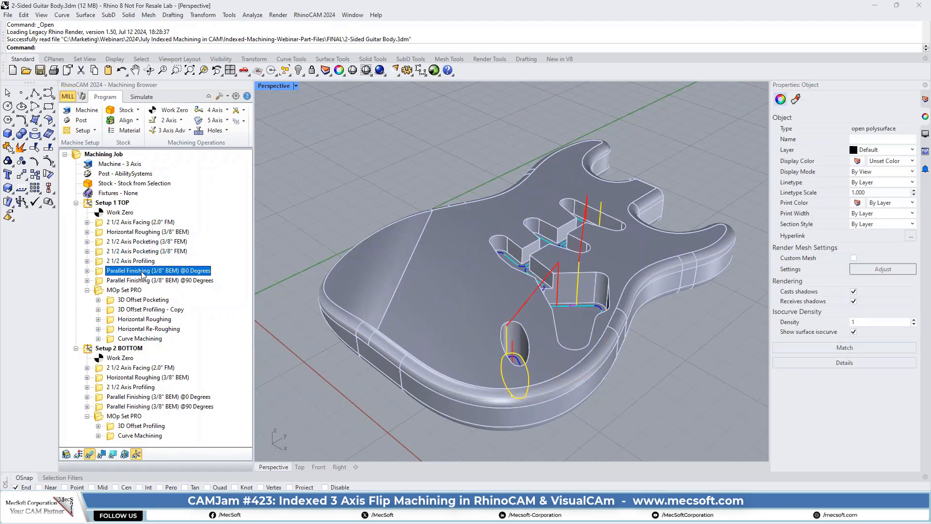
{"action": "left_click", "coordinate": [139, 281]}
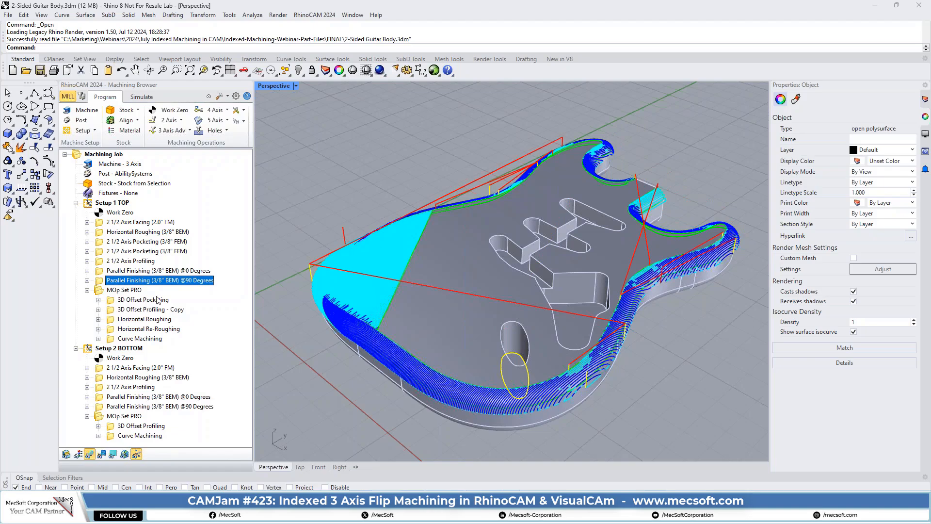
{"action": "left_click", "coordinate": [145, 301]}
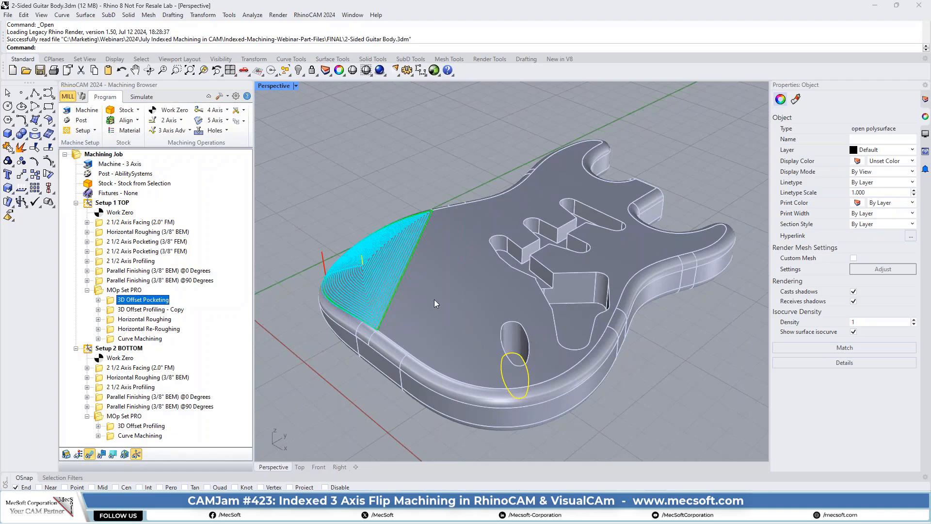
{"action": "right_click_drag", "start_coordinate": [469, 317], "coordinate": [442, 319]}
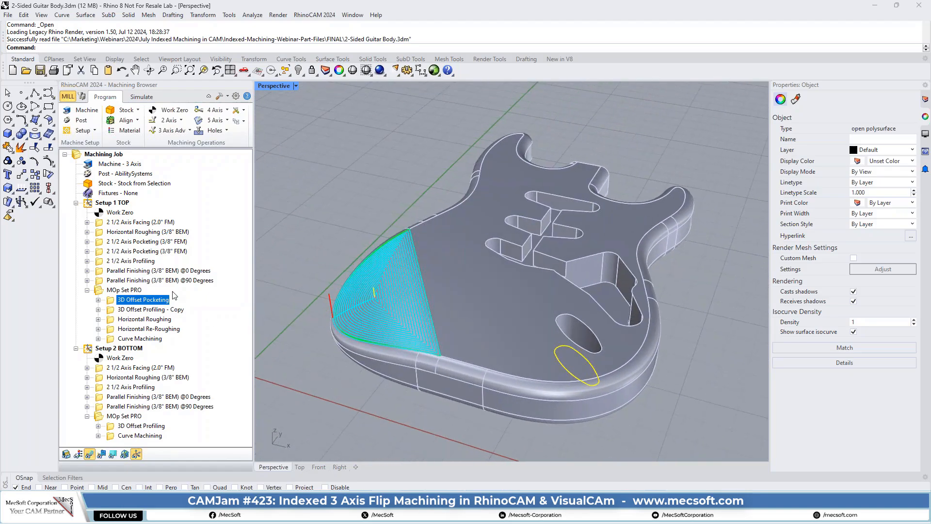
Step: Examine the 3D Offset Profiling - Copy toolpath along the rounded upper edge of the guitar body
{"action": "left_click", "coordinate": [121, 312]}
{"action": "right_click_drag", "start_coordinate": [633, 318], "coordinate": [662, 361]}
{"action": "scroll", "coordinate": [616, 344], "scroll_direction": "up", "scroll_amount": 8}
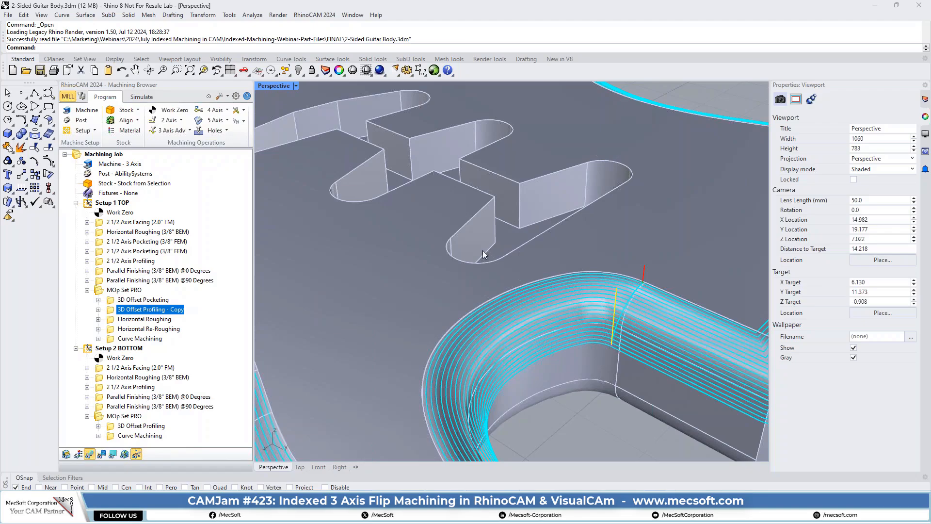
{"action": "scroll", "coordinate": [503, 238], "scroll_direction": "down", "scroll_amount": 4}
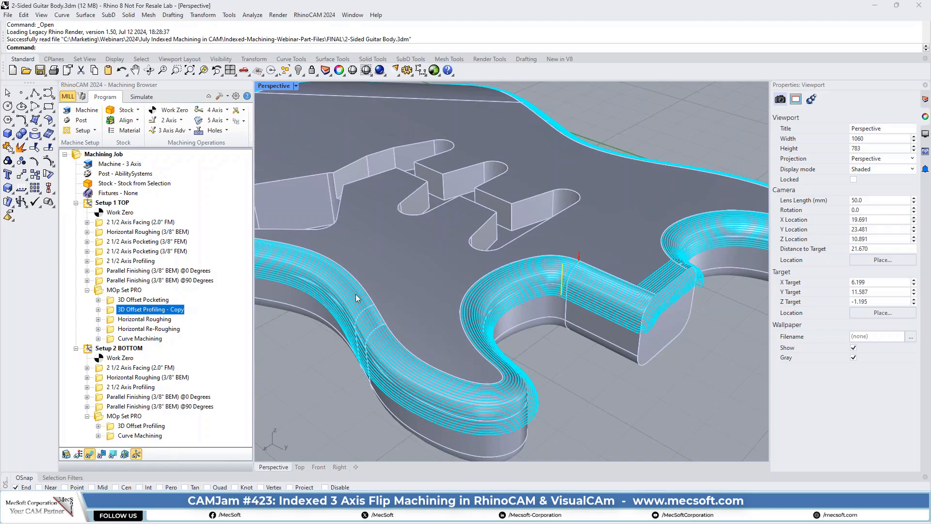
{"action": "scroll", "coordinate": [567, 321], "scroll_direction": "down", "scroll_amount": 4}
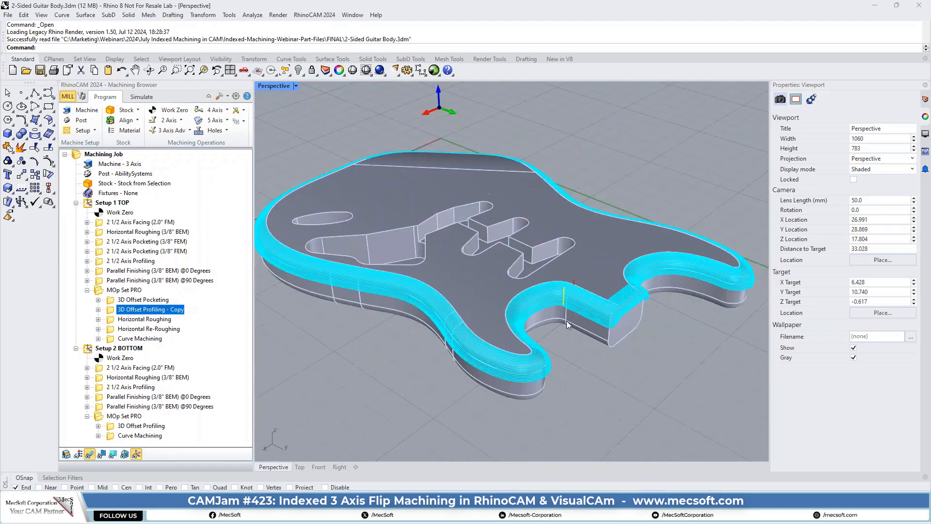
{"action": "right_click_drag", "start_coordinate": [567, 321], "coordinate": [471, 316]}
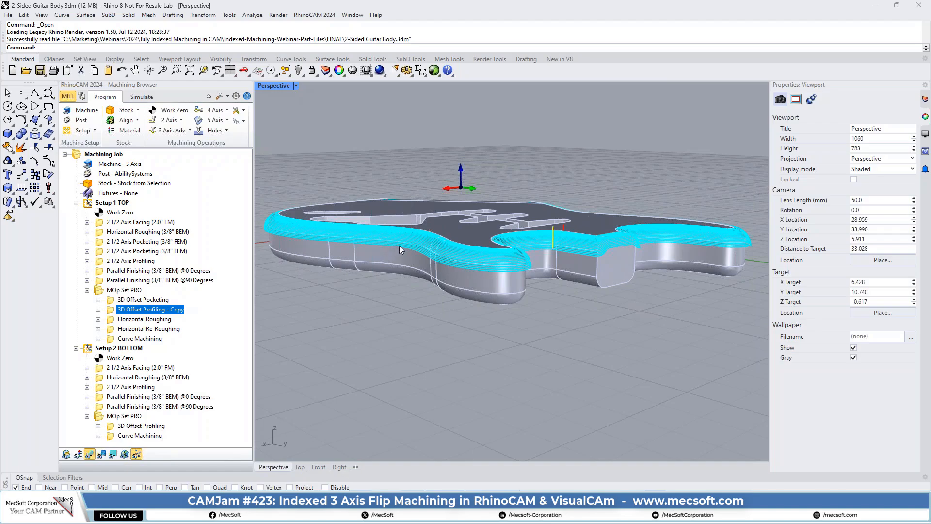
{"action": "scroll", "coordinate": [405, 240], "scroll_direction": "up", "scroll_amount": 3}
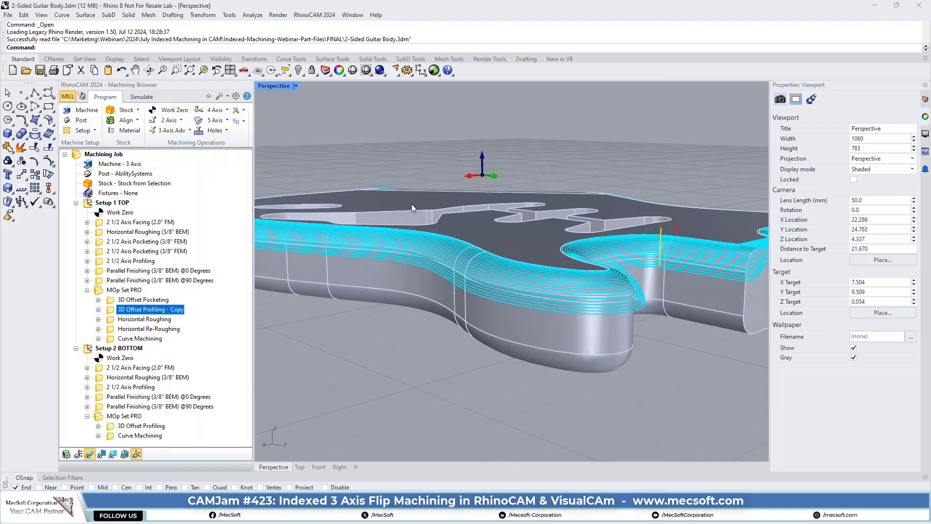
{"action": "scroll", "coordinate": [411, 208], "scroll_direction": "up", "scroll_amount": 2}
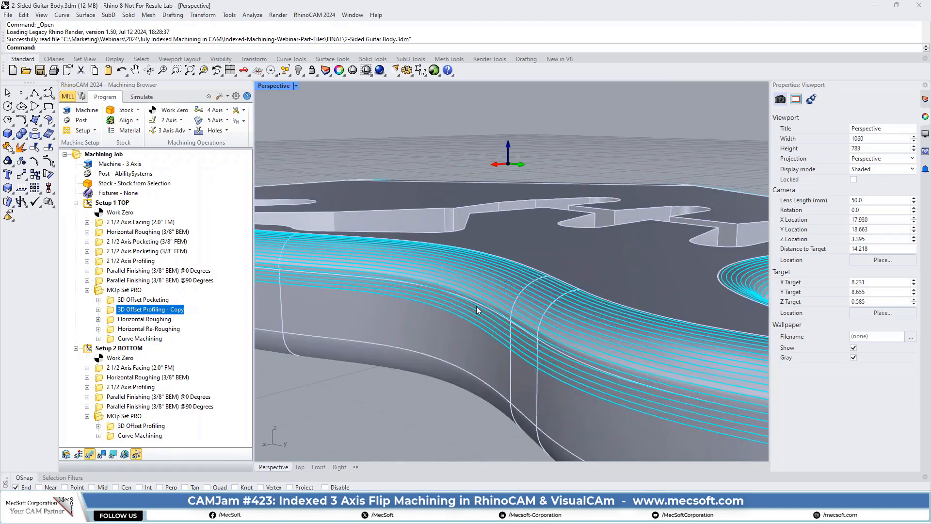
Step: Turn toolpath display off and back on to compare the bare rounded edge with its 3D Offset Profiling - Copy passes
{"action": "left_click", "coordinate": [89, 454]}
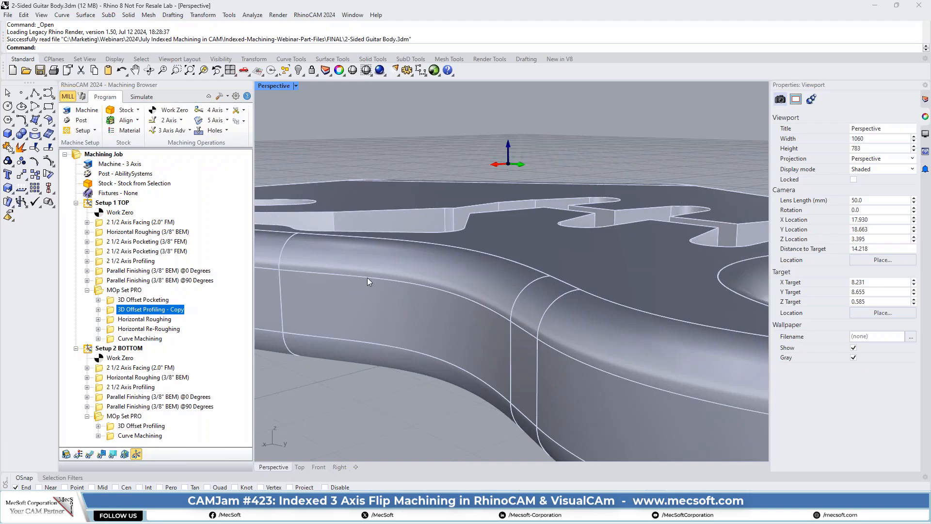
{"action": "left_click", "coordinate": [90, 455]}
{"action": "scroll", "coordinate": [432, 254], "scroll_direction": "down", "scroll_amount": 4}
{"action": "right_click_drag", "start_coordinate": [570, 243], "coordinate": [481, 267]}
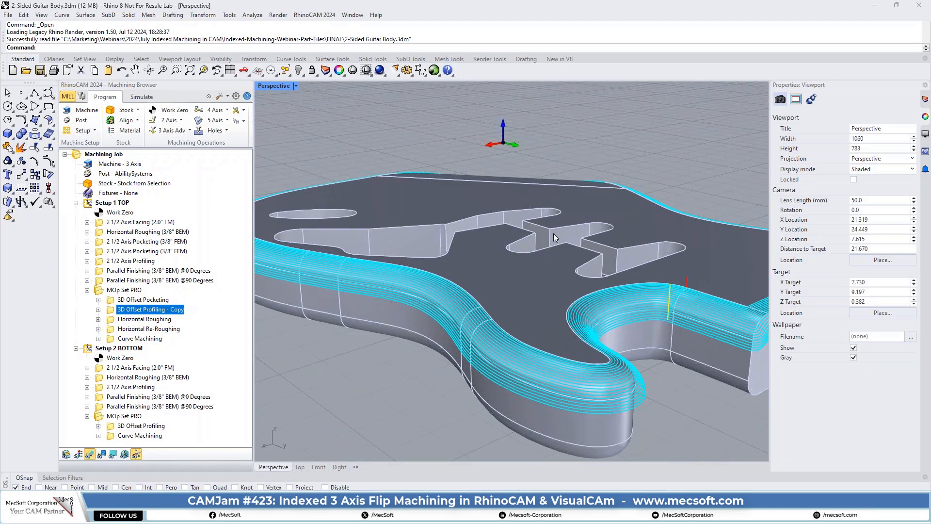
{"action": "mouse_move", "coordinate": [510, 210]}
{"action": "right_mouse_down"}
{"action": "mouse_move", "coordinate": [528, 271]}
{"action": "mouse_move", "coordinate": [514, 219]}
{"action": "right_mouse_up"}
{"action": "scroll", "coordinate": [514, 219], "scroll_direction": "down", "scroll_amount": 4}
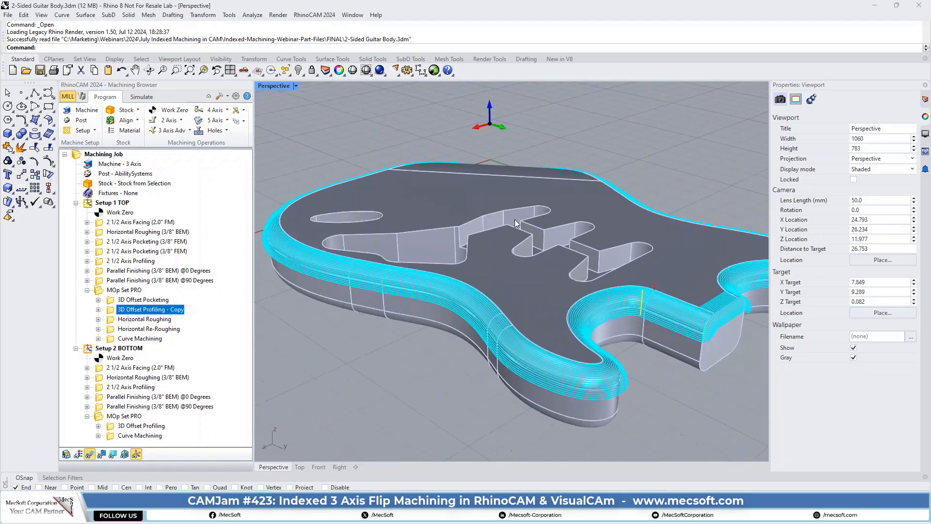
{"action": "right_click_drag", "start_coordinate": [333, 263], "coordinate": [490, 252]}
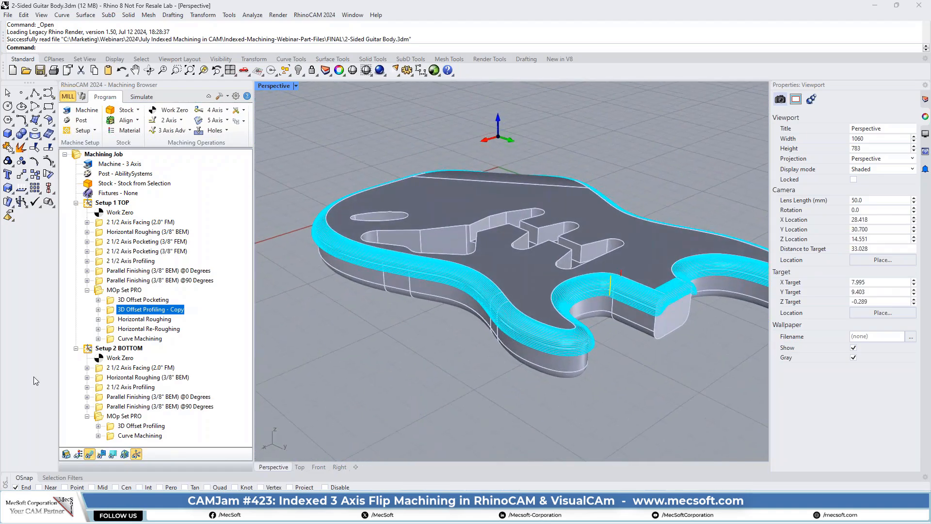
Step: View the Horizontal Roughing toolpath in Setup 1's MOp Set PRO, comparing the pockets with toolpath display off and on
{"action": "left_click", "coordinate": [130, 321]}
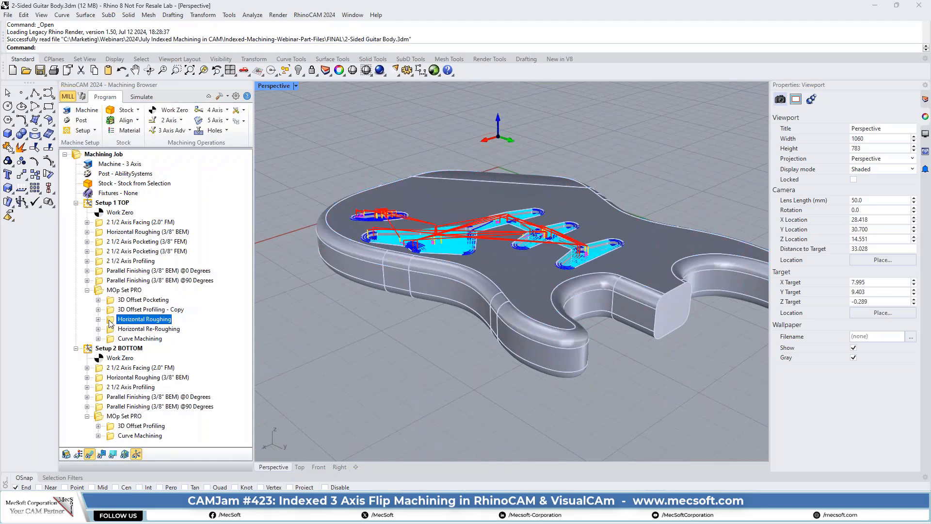
{"action": "left_click", "coordinate": [90, 455]}
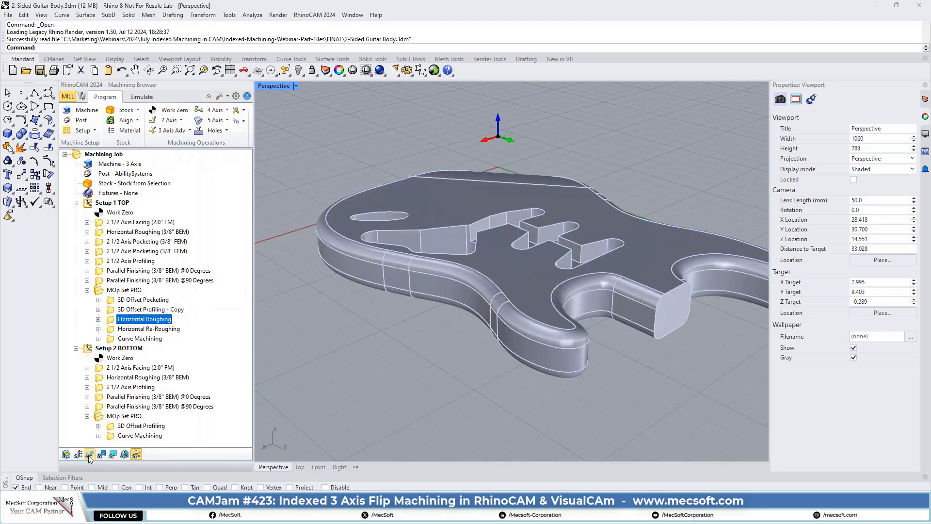
{"action": "left_click", "coordinate": [90, 456]}
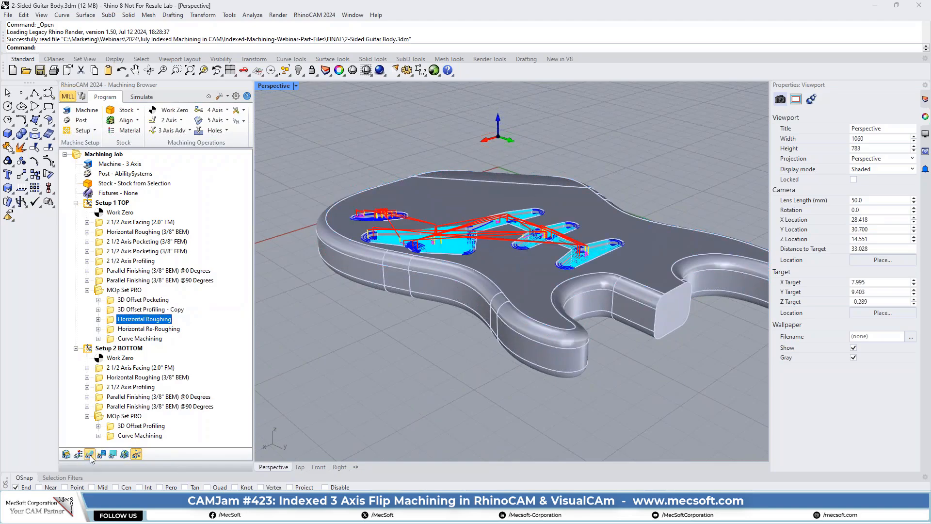
Step: Examine how the Horizontal Re-Roughing toolpath follows the walls of the guitar body's pockets
{"action": "left_click", "coordinate": [131, 330]}
{"action": "right_click_drag", "start_coordinate": [437, 230], "coordinate": [495, 296]}
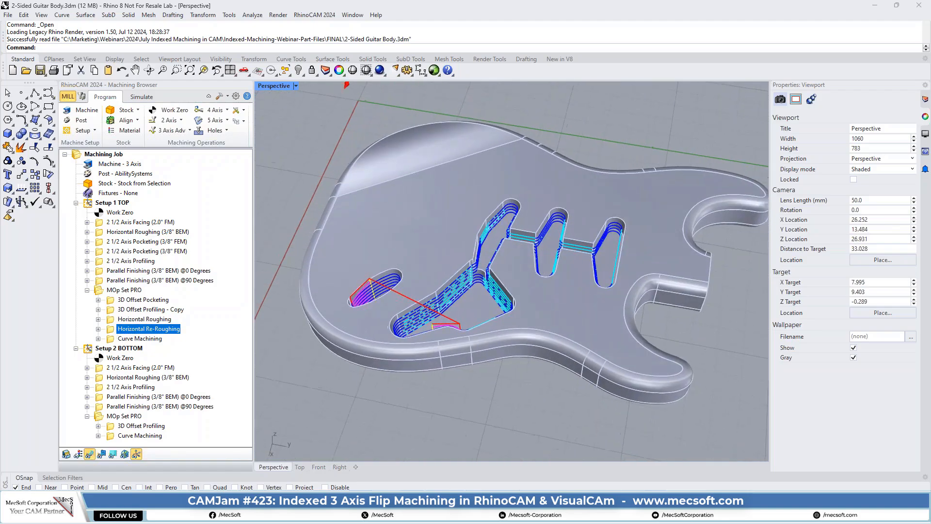
{"action": "scroll", "coordinate": [439, 291], "scroll_direction": "up", "scroll_amount": 5}
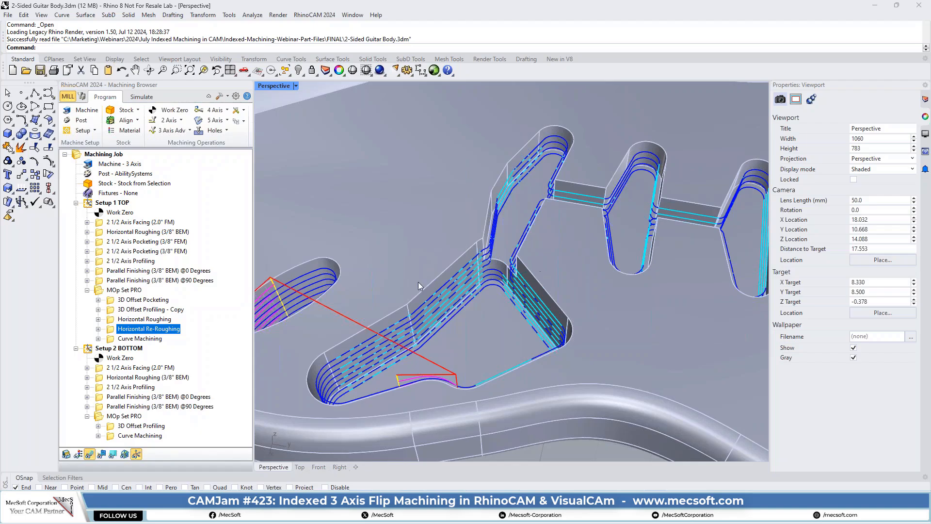
{"action": "scroll", "coordinate": [402, 267], "scroll_direction": "down", "scroll_amount": 4}
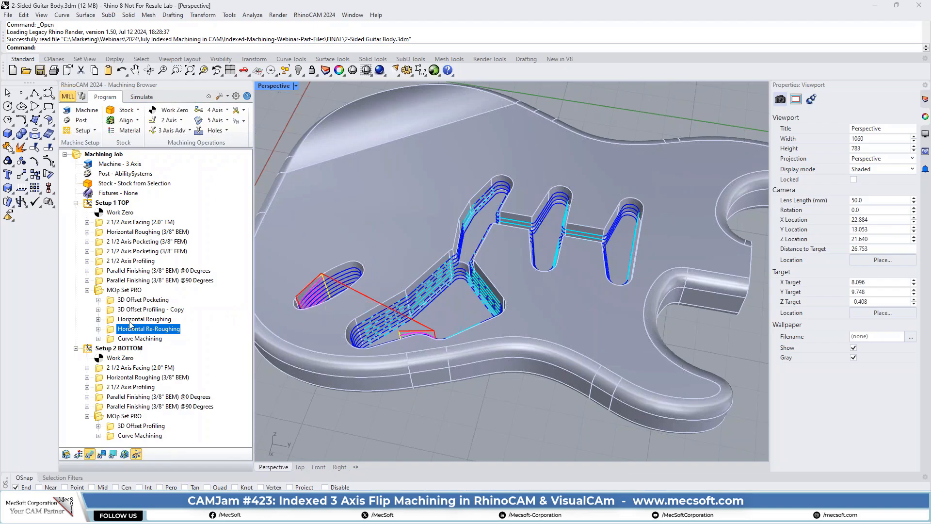
{"action": "scroll", "coordinate": [335, 310], "scroll_direction": "up", "scroll_amount": 3}
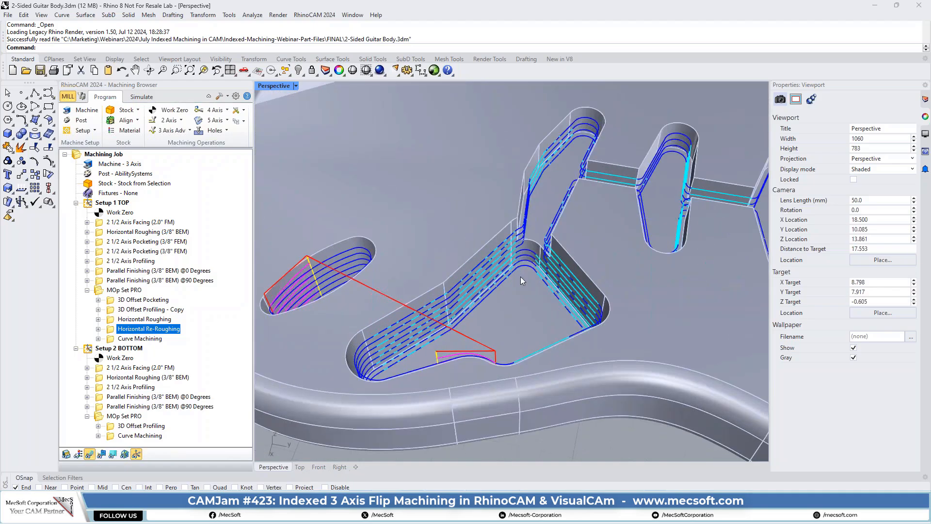
{"action": "right_click_drag", "start_coordinate": [492, 299], "coordinate": [486, 230]}
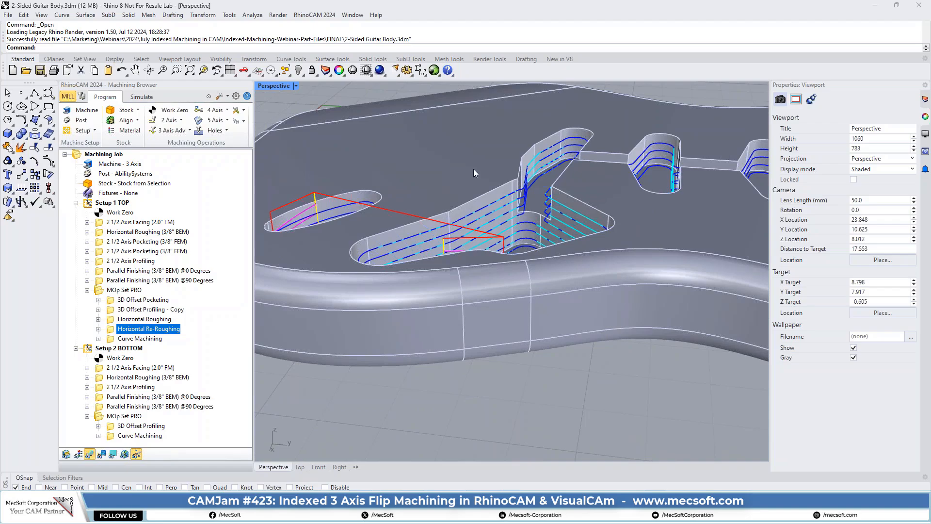
{"action": "scroll", "coordinate": [473, 316], "scroll_direction": "down", "scroll_amount": 3}
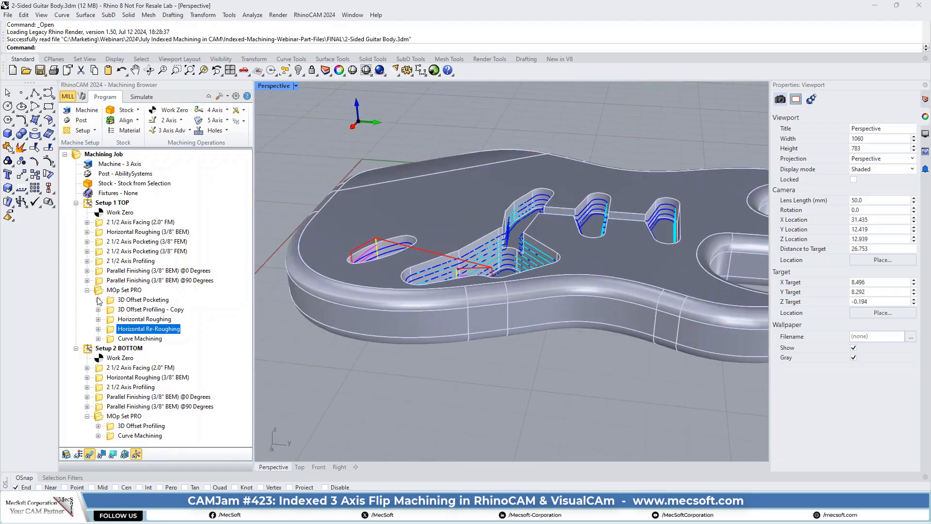
Step: Examine the Curve Machining toolpath in Setup 1 TOP along the body outline and the forearm contour line
{"action": "left_click", "coordinate": [110, 339]}
{"action": "right_click_drag", "start_coordinate": [376, 251], "coordinate": [515, 250]}
{"action": "scroll", "coordinate": [412, 348], "scroll_direction": "up", "scroll_amount": 8}
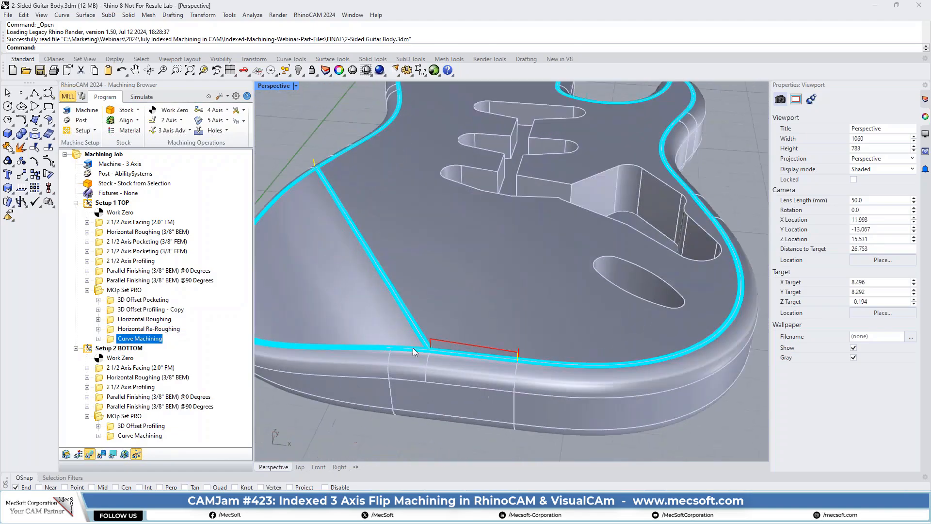
{"action": "scroll", "coordinate": [447, 319], "scroll_direction": "down", "scroll_amount": 10}
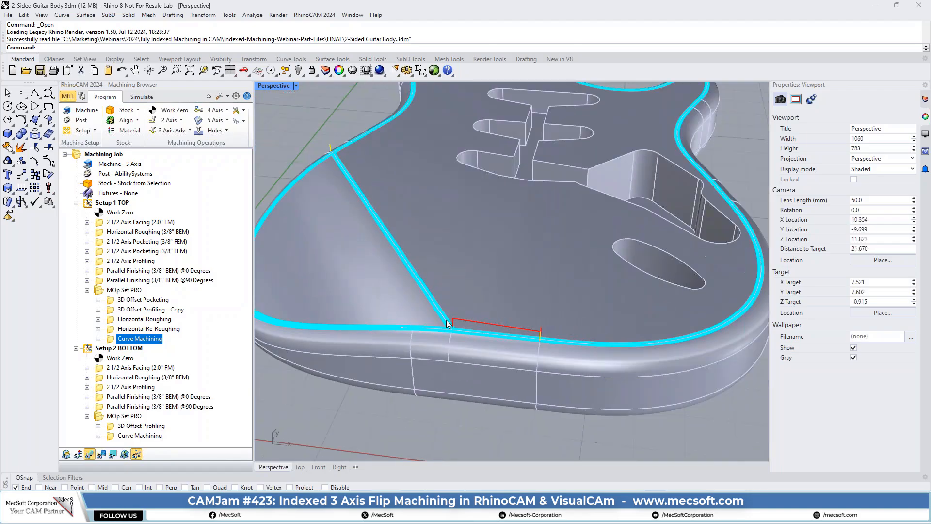
{"action": "right_click_drag", "start_coordinate": [548, 305], "coordinate": [507, 298]}
{"action": "scroll", "coordinate": [482, 417], "scroll_direction": "down", "scroll_amount": 3}
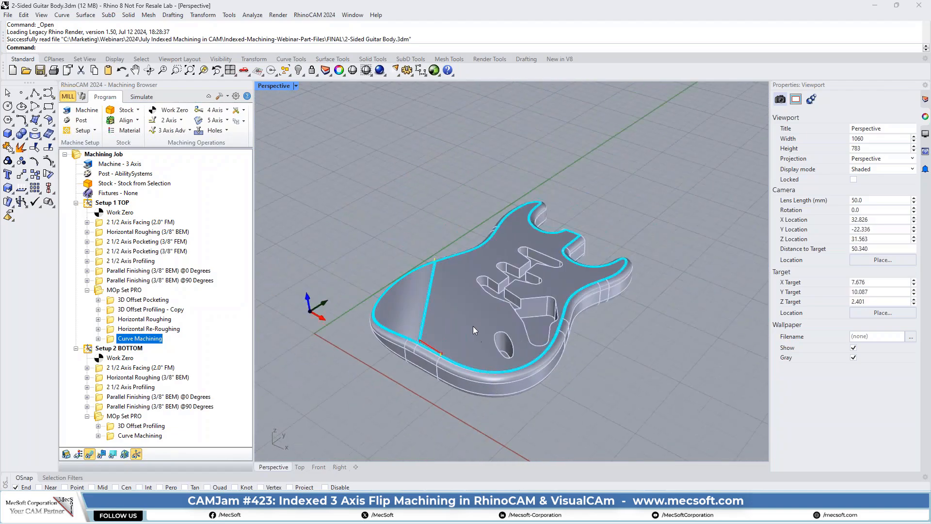
{"action": "scroll", "coordinate": [474, 330], "scroll_direction": "up", "scroll_amount": 3}
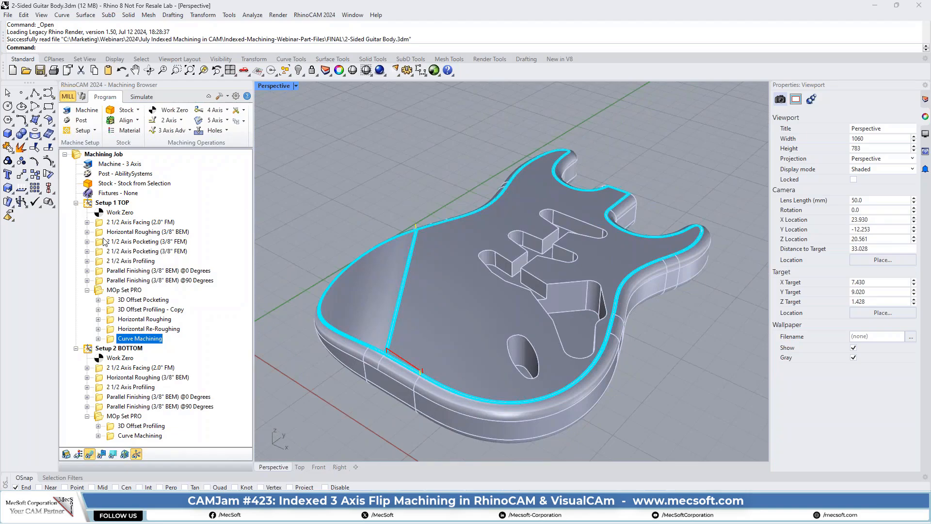
Step: Select Setup 1 TOP and bring up the model's layer list
{"action": "left_click", "coordinate": [100, 204]}
{"action": "scroll", "coordinate": [502, 244], "scroll_direction": "down", "scroll_amount": 2}
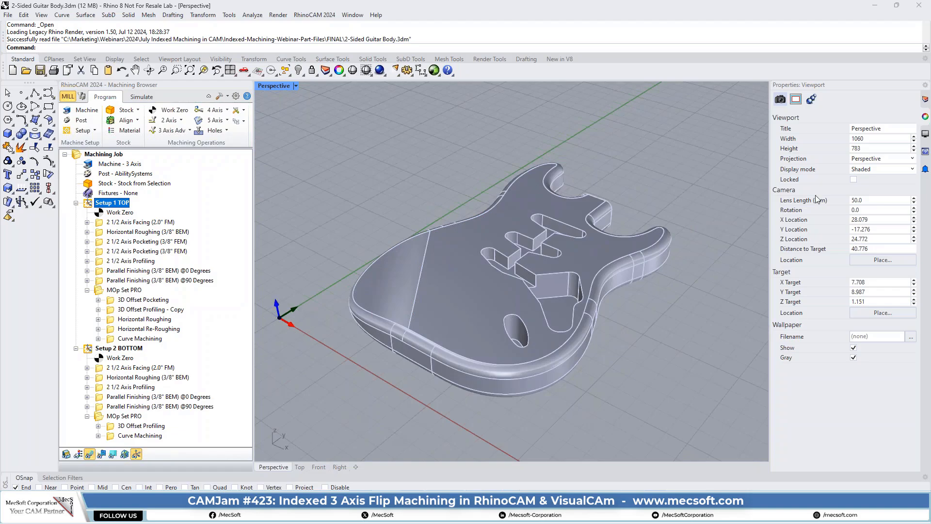
{"action": "left_click", "coordinate": [926, 98]}
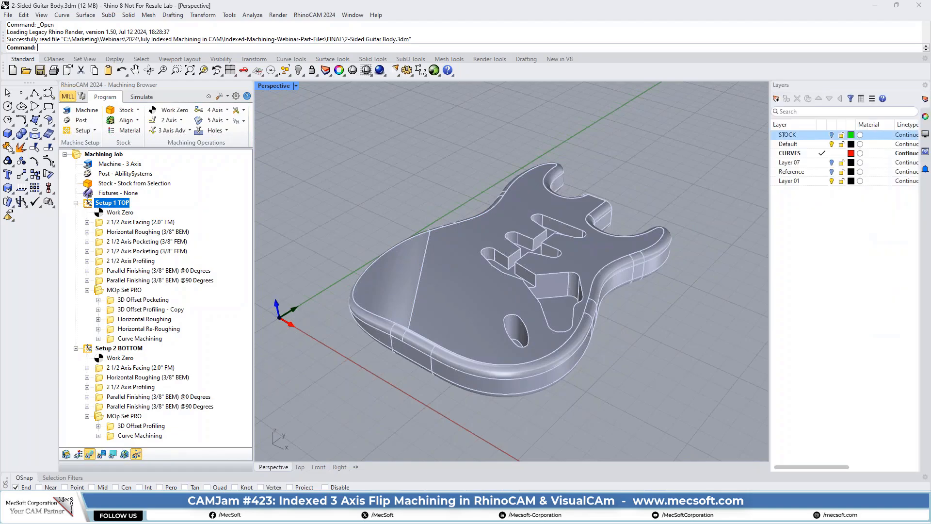
Step: Show the STOCK layer and select Setup 2 BOTTOM, examining its coordinate system from the underside of the stock
{"action": "left_click", "coordinate": [831, 135]}
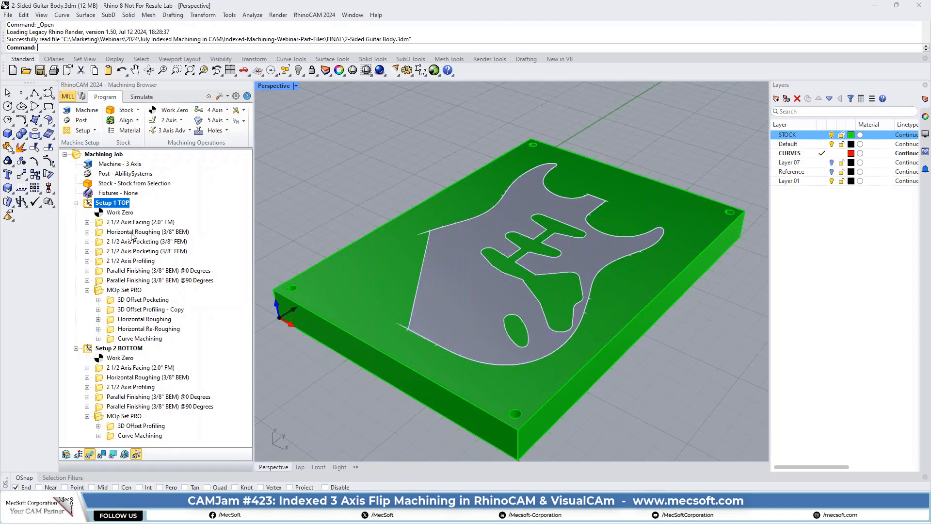
{"action": "left_click", "coordinate": [92, 349]}
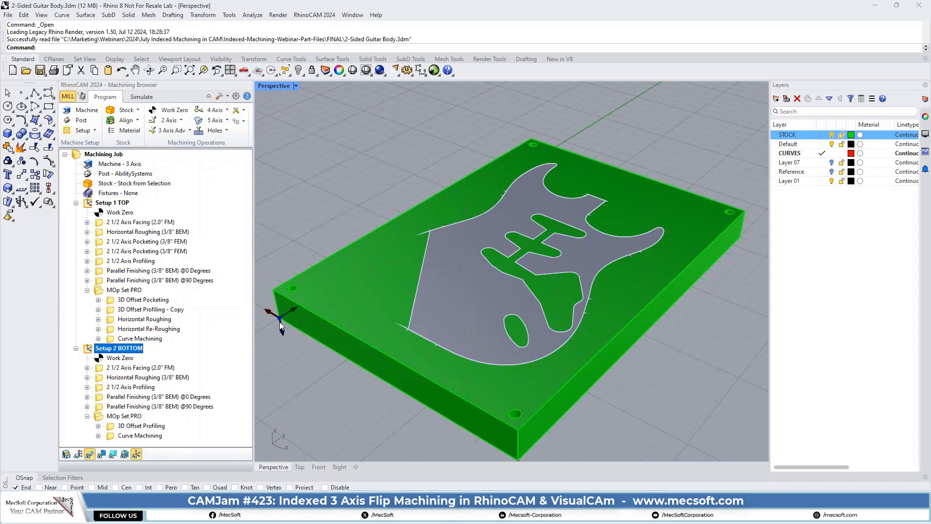
{"action": "right_click_drag", "start_coordinate": [698, 407], "coordinate": [675, 228]}
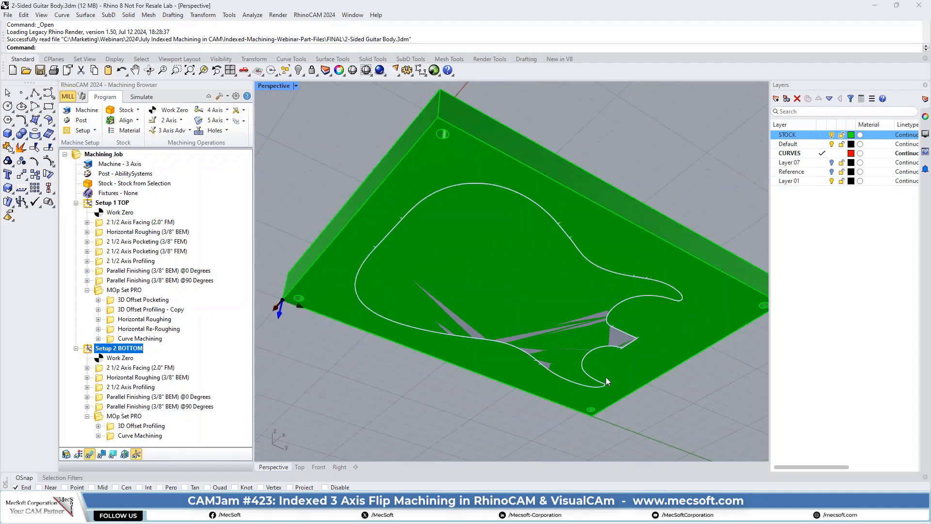
{"action": "right_click_drag", "start_coordinate": [605, 376], "coordinate": [567, 262]}
{"action": "right_click_drag", "start_coordinate": [481, 413], "coordinate": [337, 387]}
Step: Compare the Work Zero of Setup 2 BOTTOM with that of Setup 1 TOP on the stock, ending on Setup 2's
{"action": "left_click", "coordinate": [108, 360]}
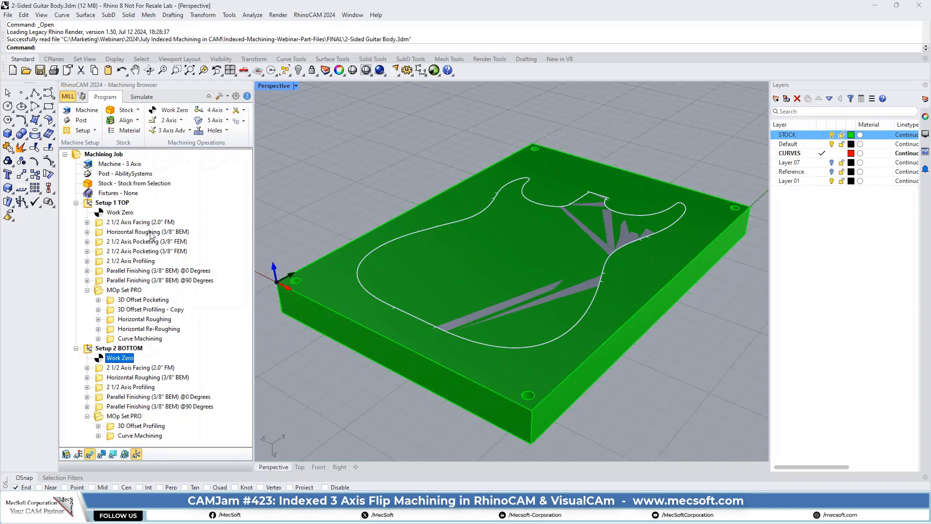
{"action": "left_click", "coordinate": [100, 214]}
{"action": "right_click_drag", "start_coordinate": [508, 342], "coordinate": [388, 310]}
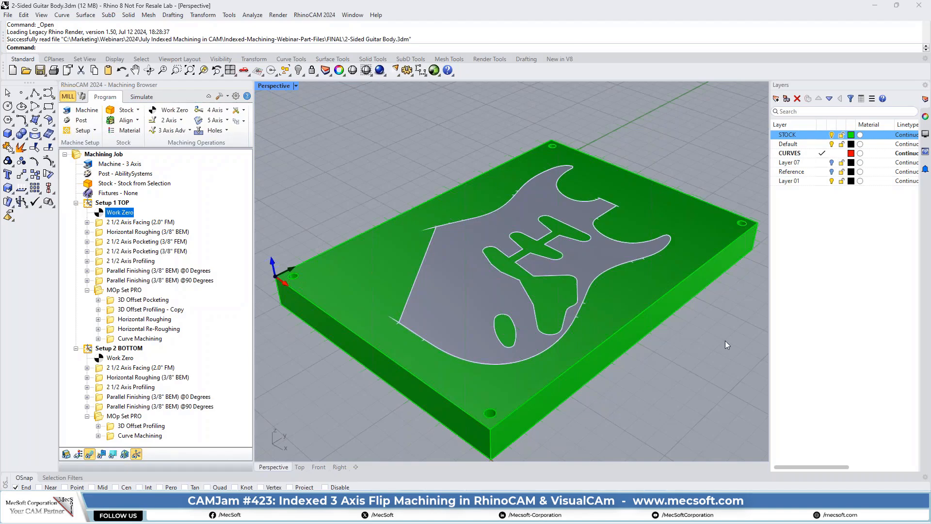
{"action": "right_click_drag", "start_coordinate": [725, 341], "coordinate": [339, 226]}
{"action": "left_click", "coordinate": [99, 359]}
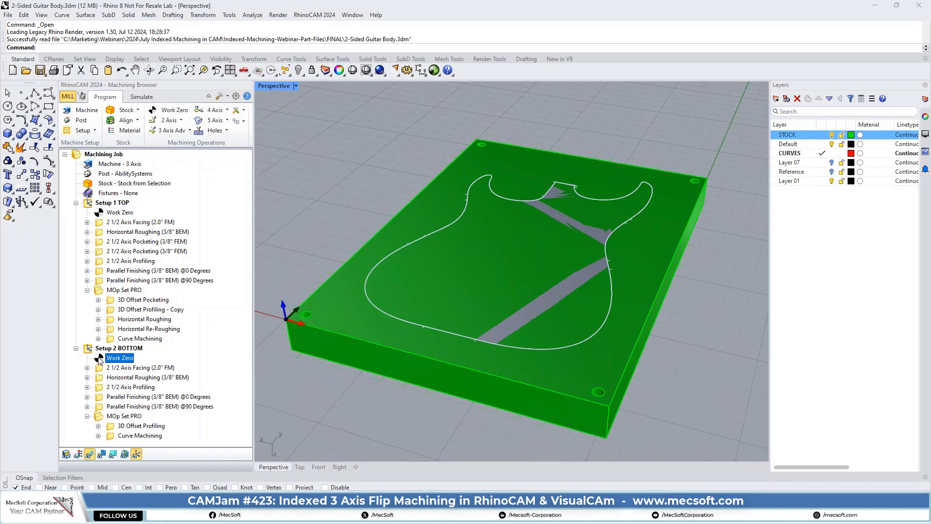
{"action": "right_click_drag", "start_coordinate": [413, 313], "coordinate": [578, 309]}
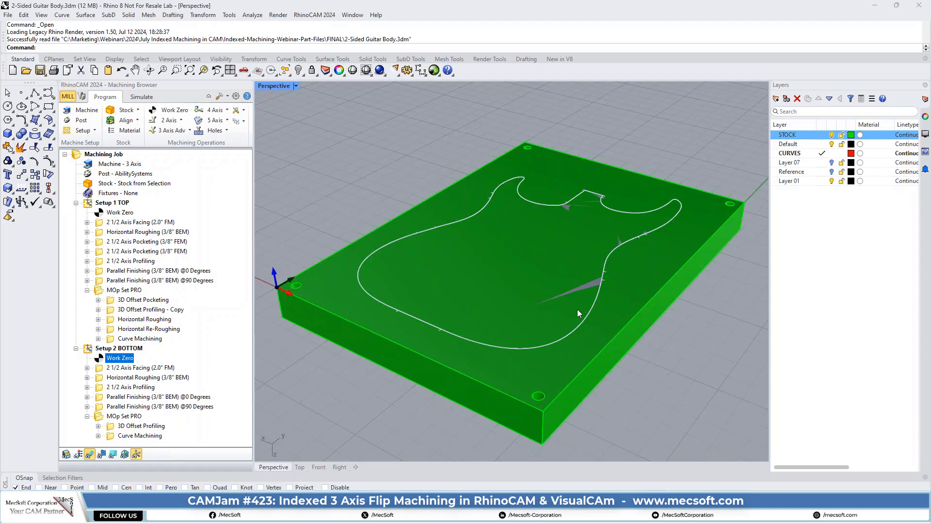
Step: Call up the Open command, and examine Setup 2 BOTTOM's work zero corner from the stock's top side and underside
{"action": "key", "text": "ctrl+o"}
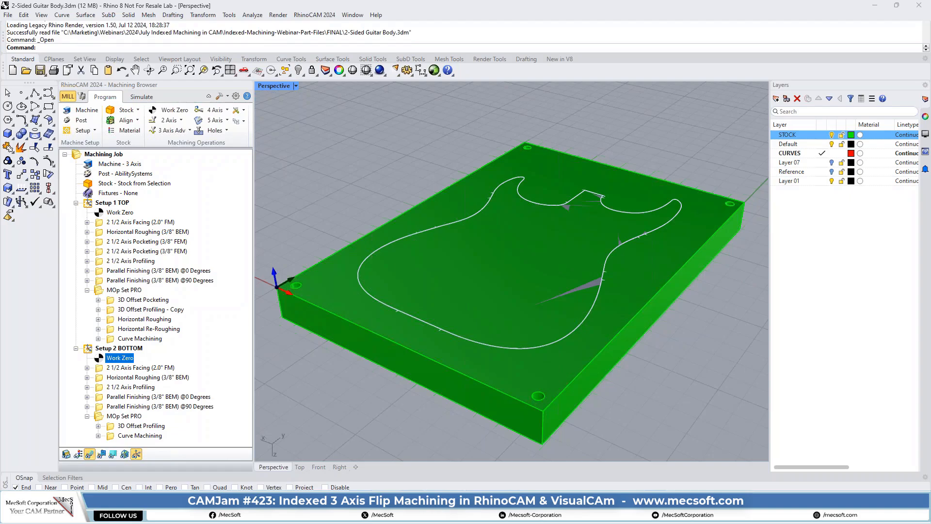
{"action": "left_click", "coordinate": [515, 278]}
{"action": "right_click_drag", "start_coordinate": [423, 156], "coordinate": [469, 246]}
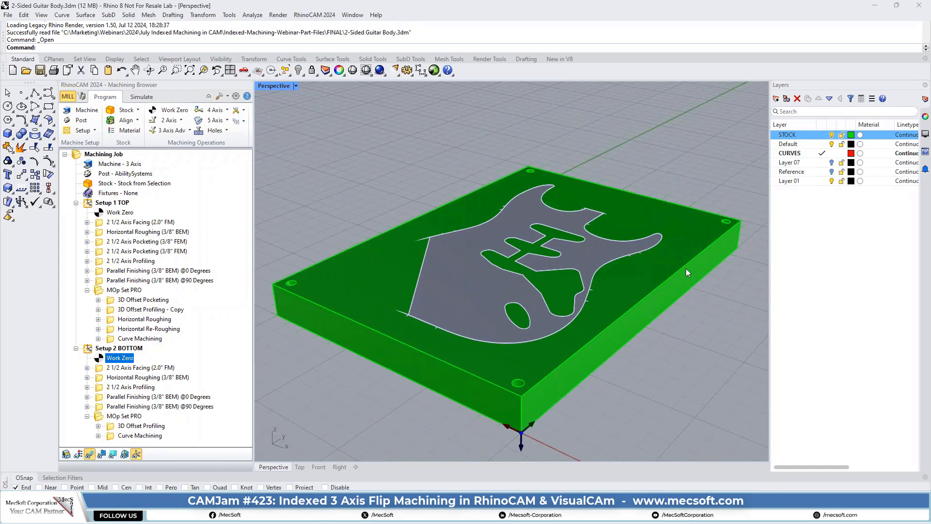
{"action": "right_click_drag", "start_coordinate": [591, 292], "coordinate": [450, 260]}
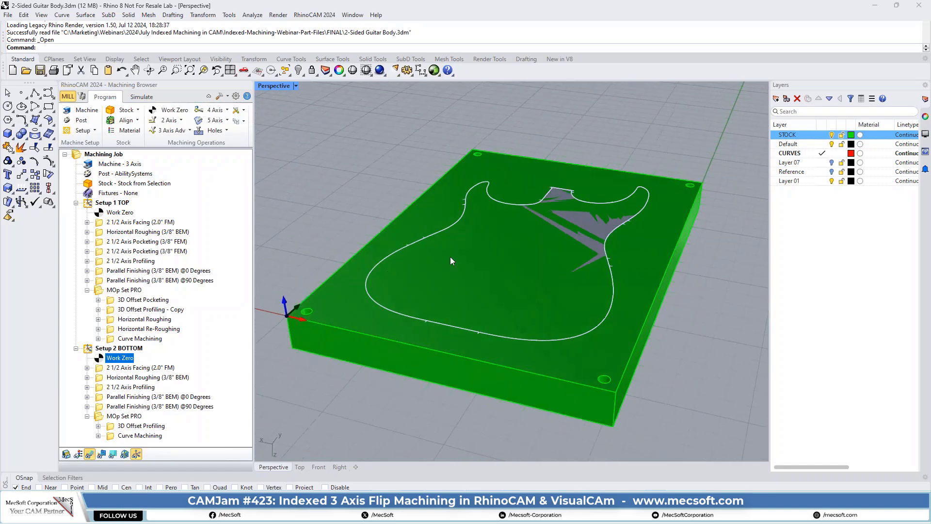
{"action": "right_click_drag", "start_coordinate": [515, 253], "coordinate": [568, 243]}
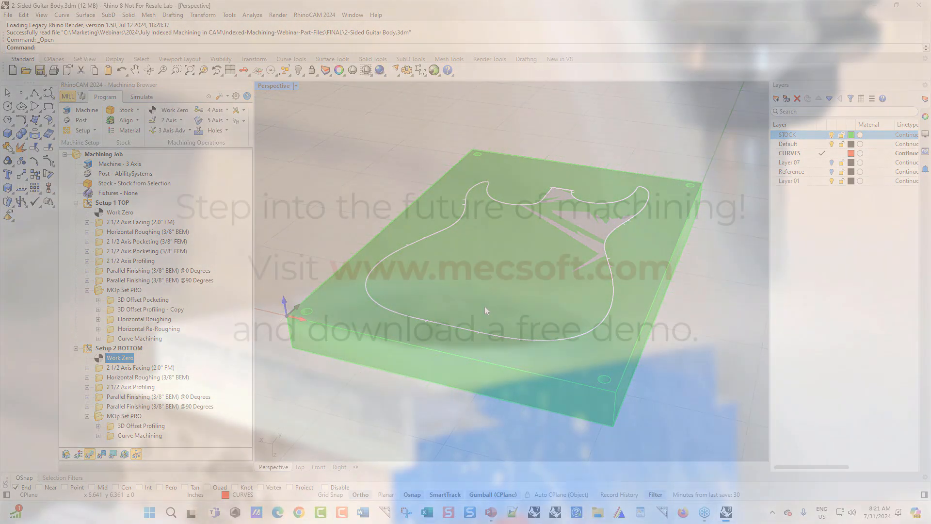